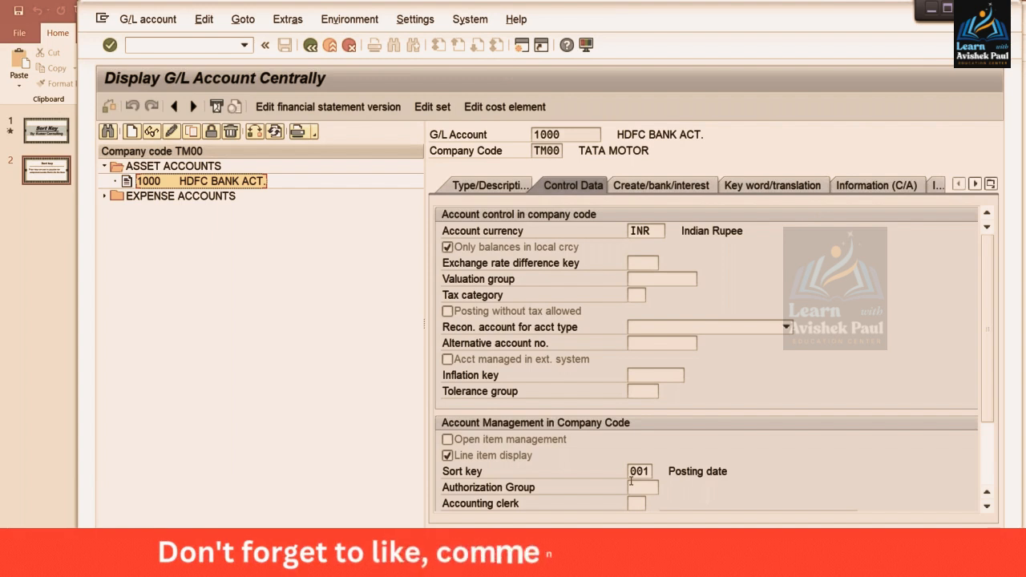
# - Examine the account number and the sort key in the control data of the HDFC Bank G/L account
pyautogui.click(717, 473)
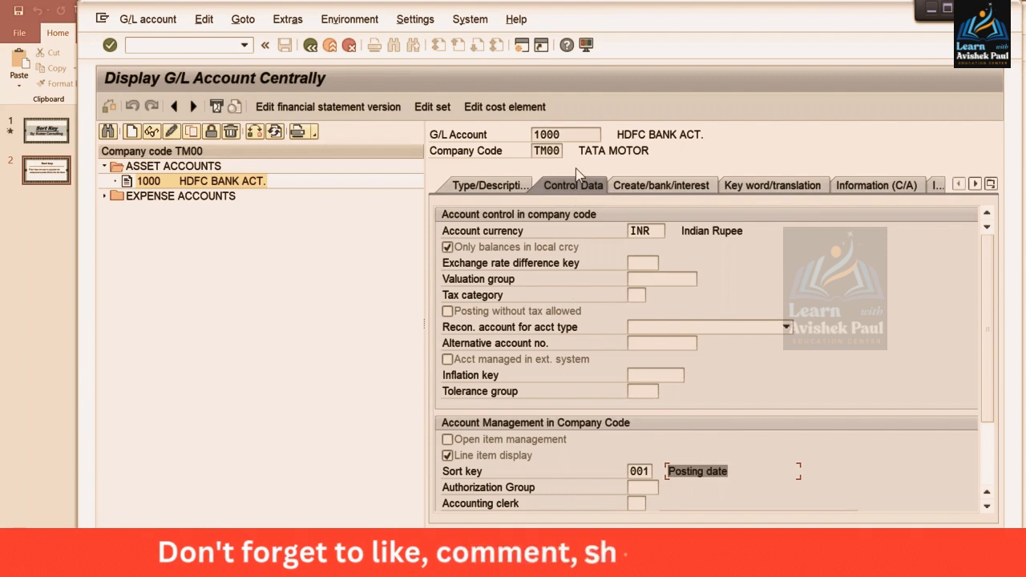
pyautogui.doubleClick(546, 135)
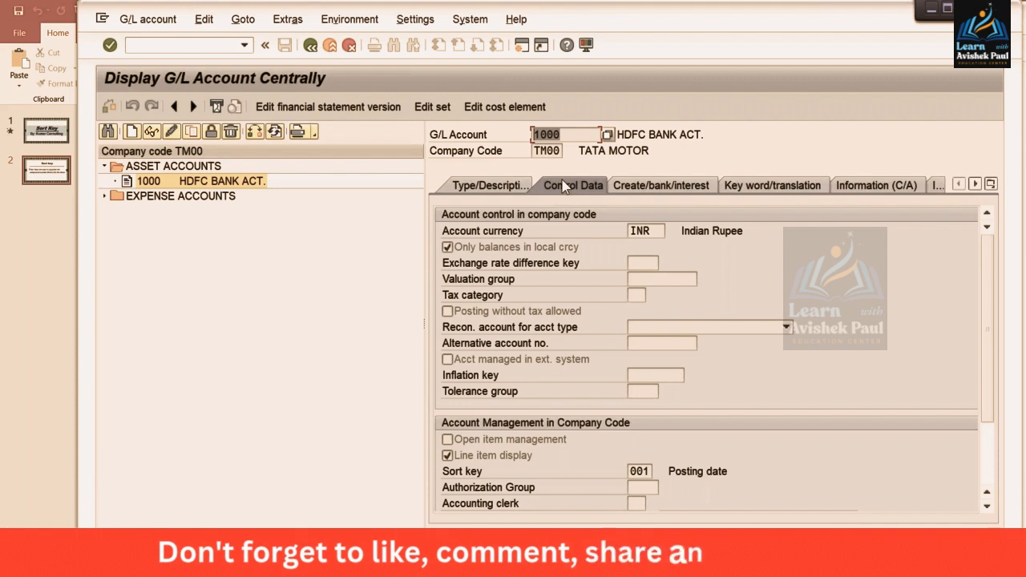
pyautogui.click(632, 472)
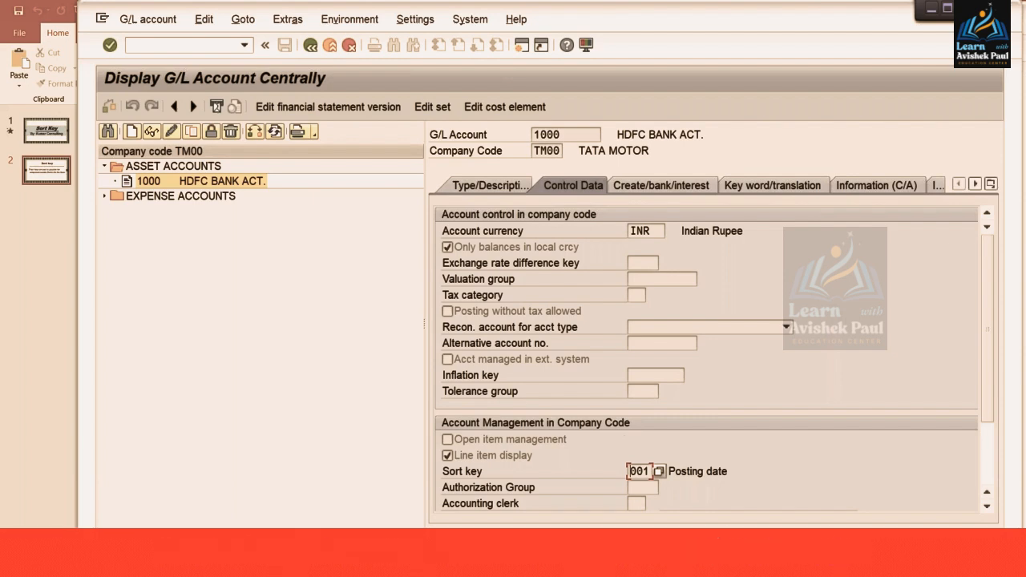
# - Change the sort key of G/L account 1000 to 002 (Doc.no., fiscal year) and save the account
pyautogui.moveTo(331, 564)
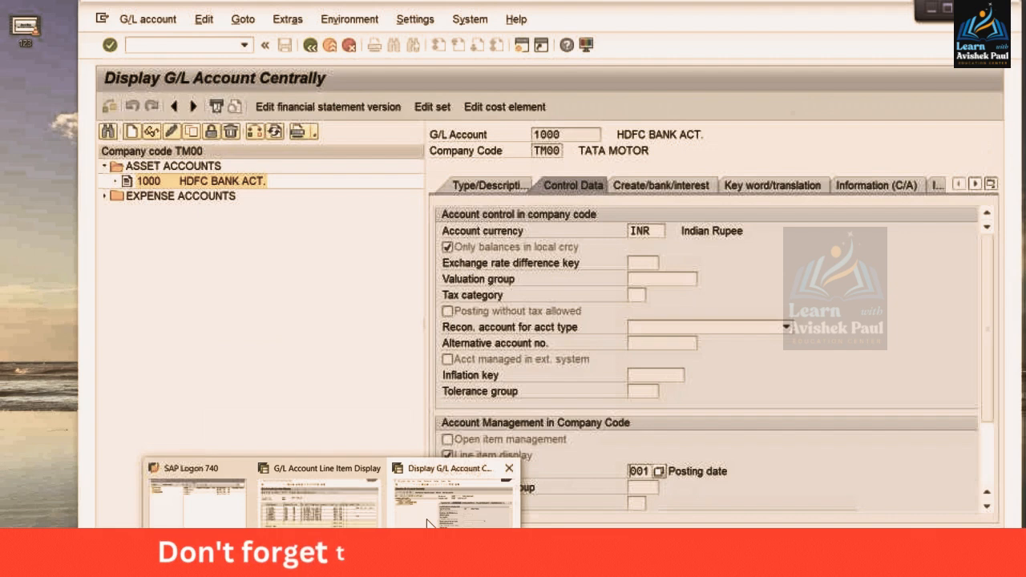
pyautogui.click(450, 497)
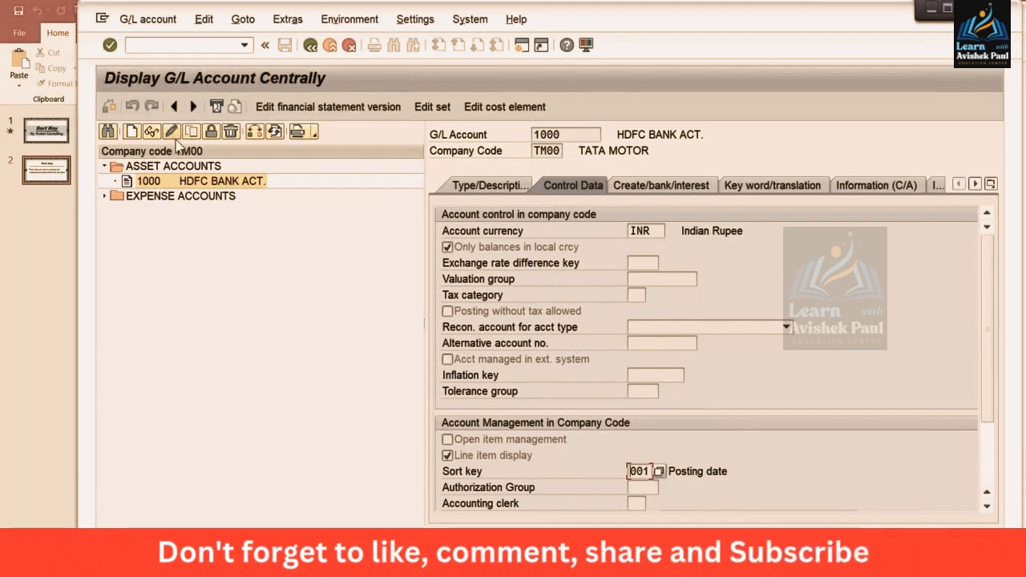
pyautogui.click(171, 133)
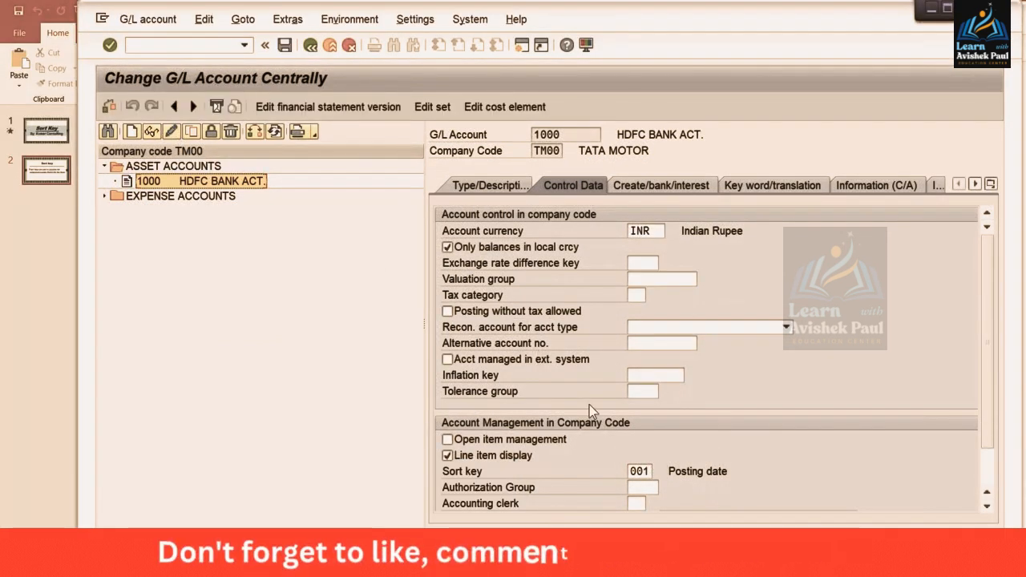
pyautogui.click(651, 471)
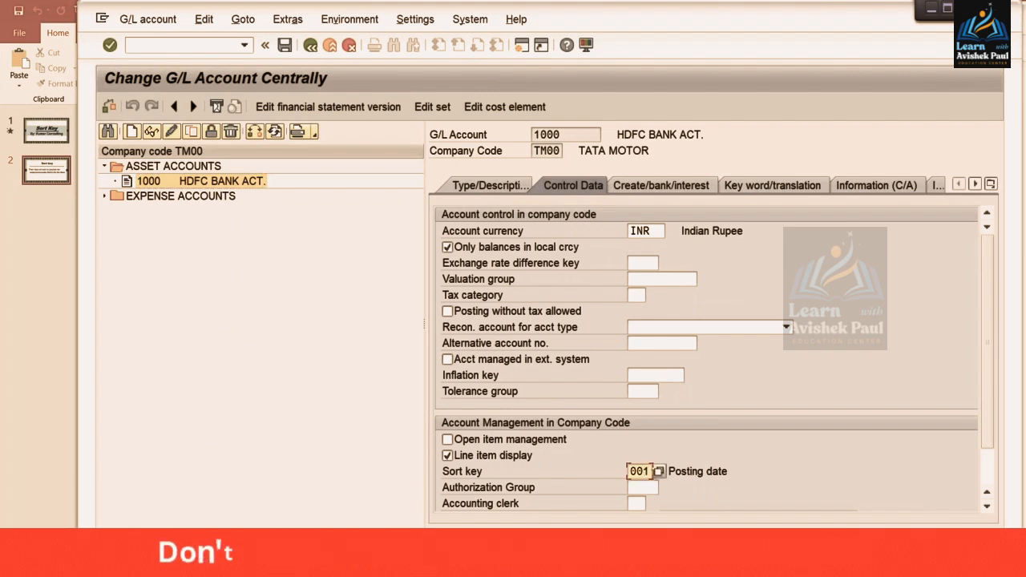
pyautogui.click(661, 473)
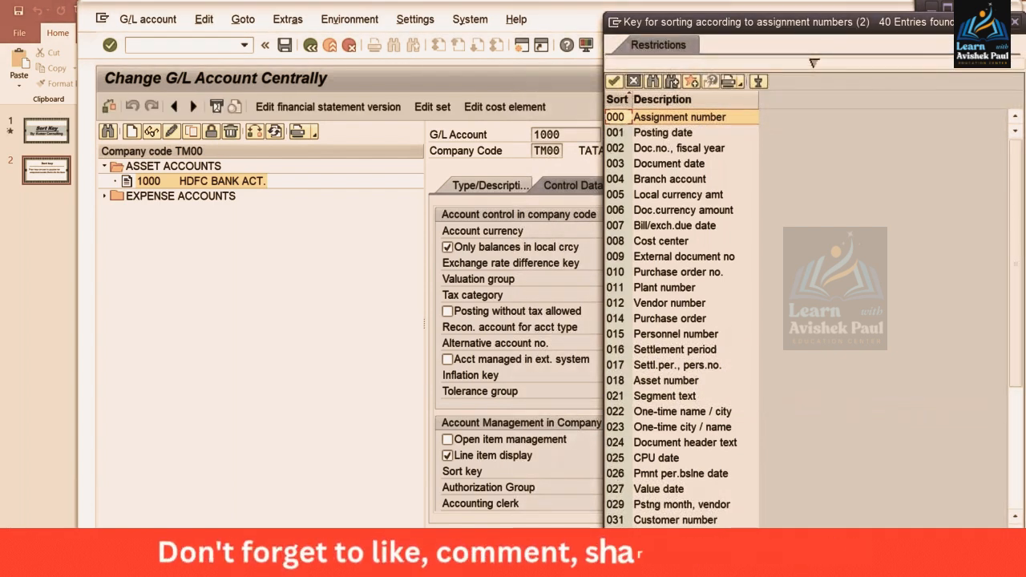
pyautogui.moveTo(651, 23); pyautogui.dragTo(511, 72)
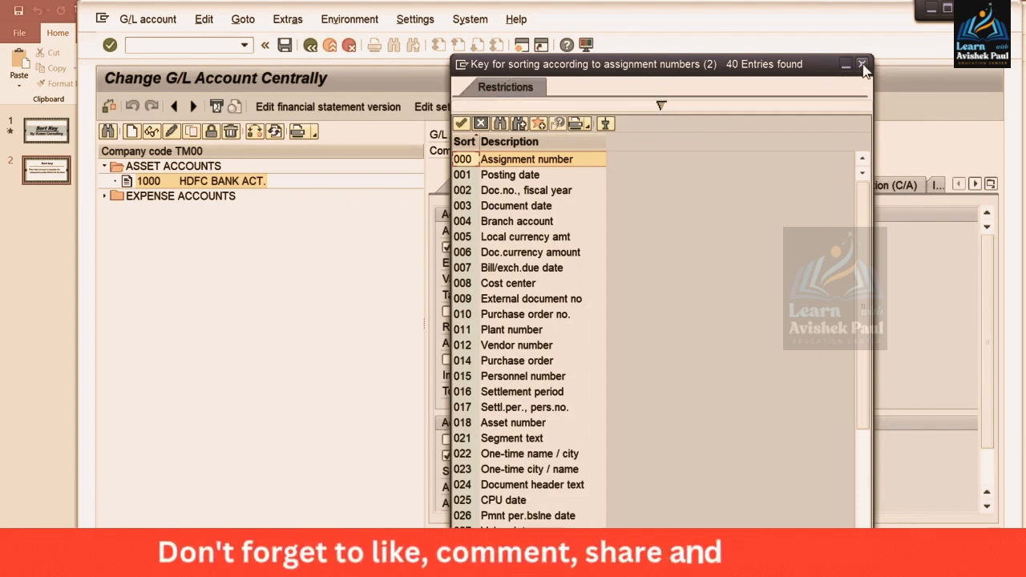
pyautogui.click(530, 192)
pyautogui.doubleClick(529, 192)
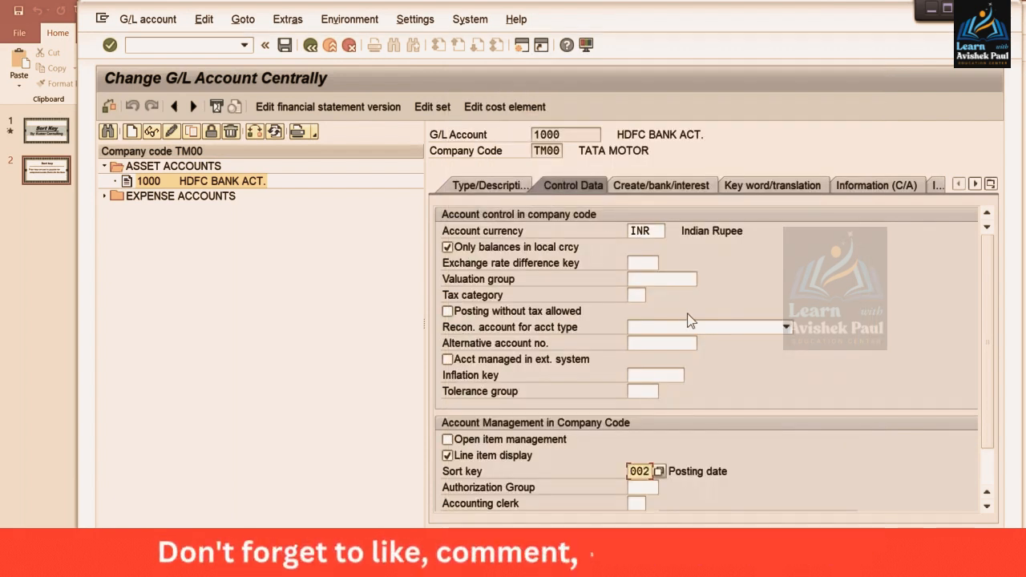
pyautogui.hotkey('ctrl', 's')
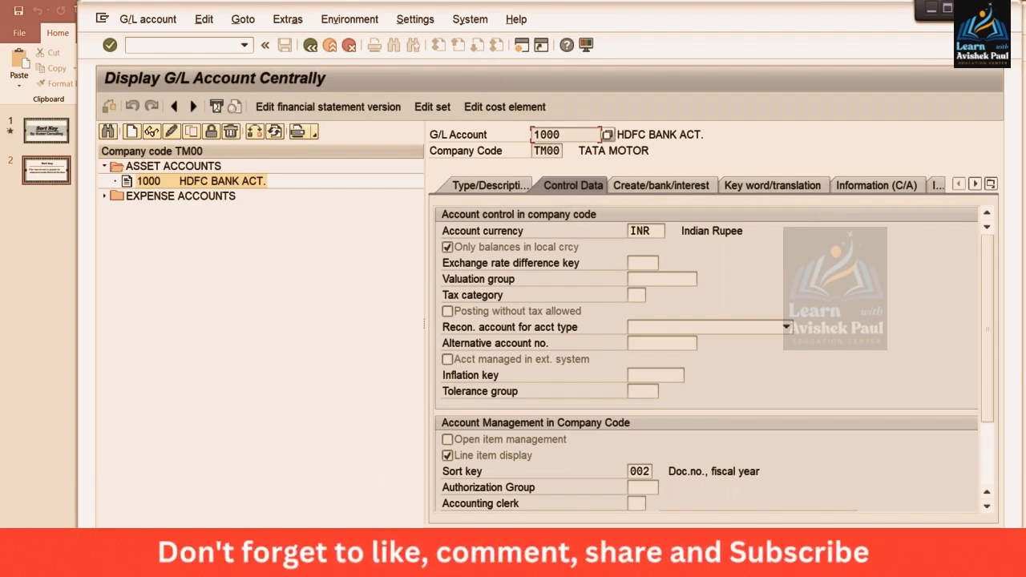
# - Open an additional session and start transaction FB50 for entering a G/L account document
pyautogui.click(333, 561)
pyautogui.click(431, 528)
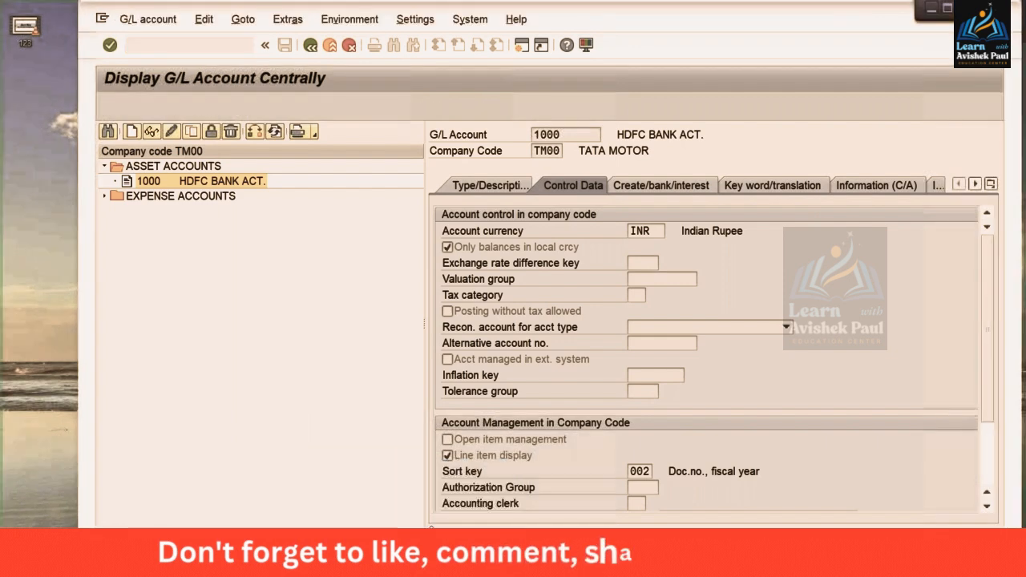
pyautogui.click(521, 46)
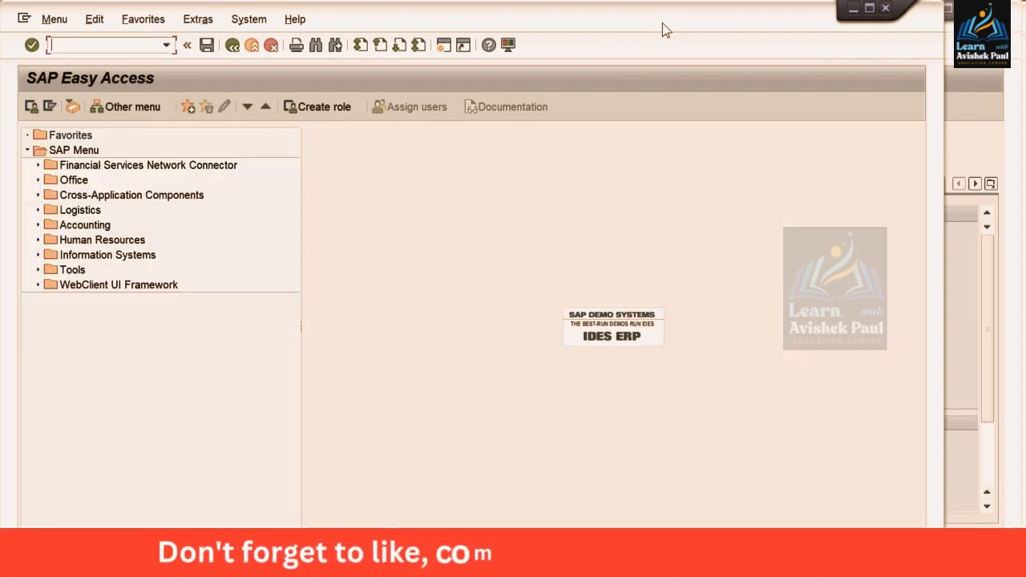
pyautogui.moveTo(664, 30); pyautogui.dragTo(728, 34)
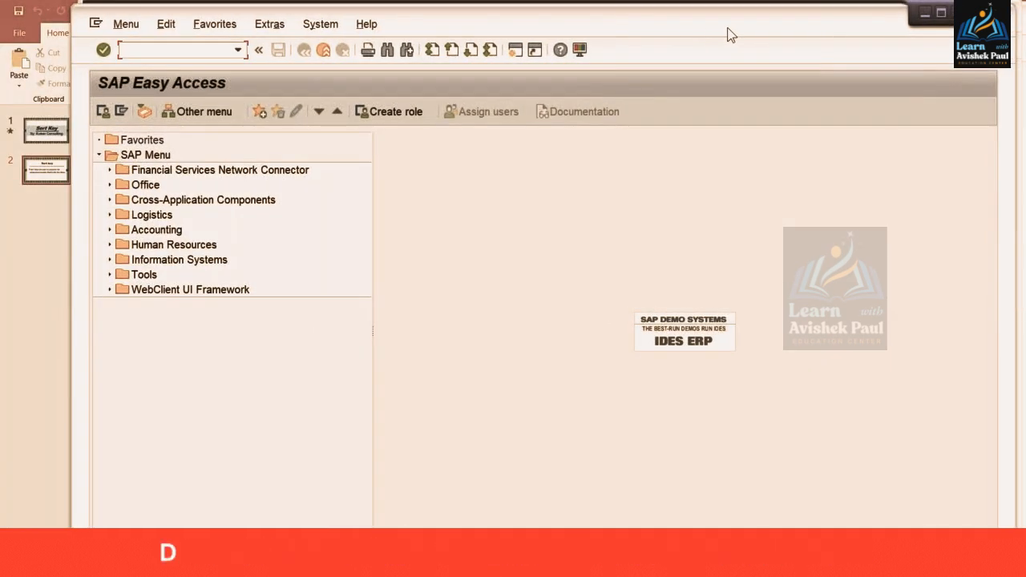
pyautogui.write('FB50')
pyautogui.press('Return')
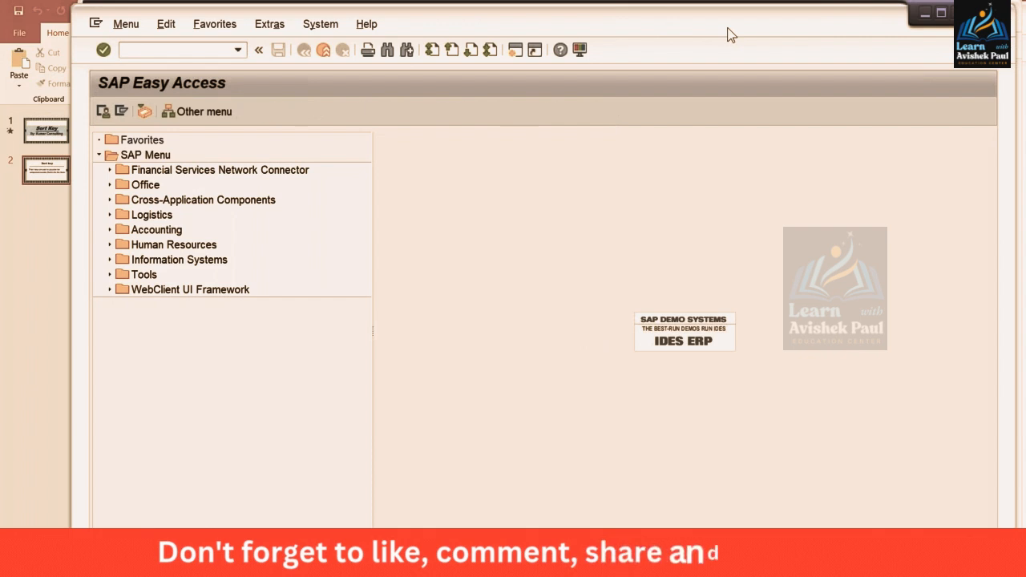
# - Set the document date to 12.08.2020 and go to the first line item's account field
pyautogui.write('1')
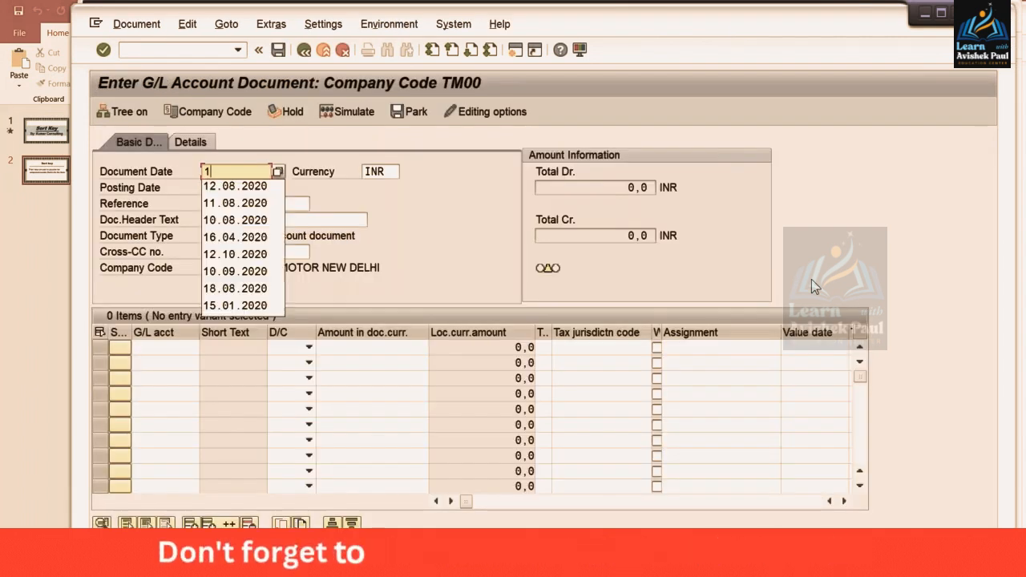
pyautogui.write('2.08.2020')
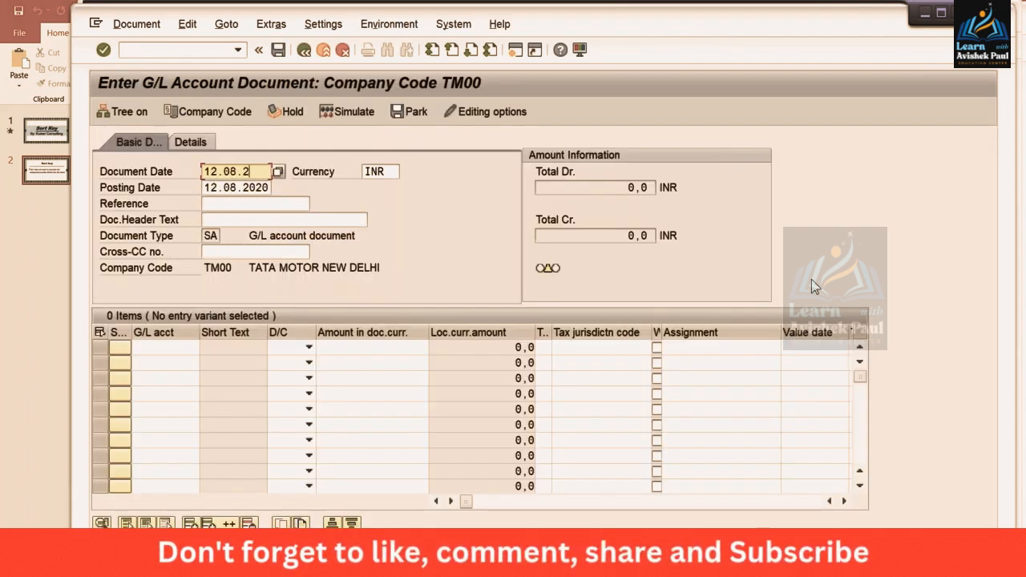
pyautogui.press('Tab')
pyautogui.press('Tab')
pyautogui.press('Tab')
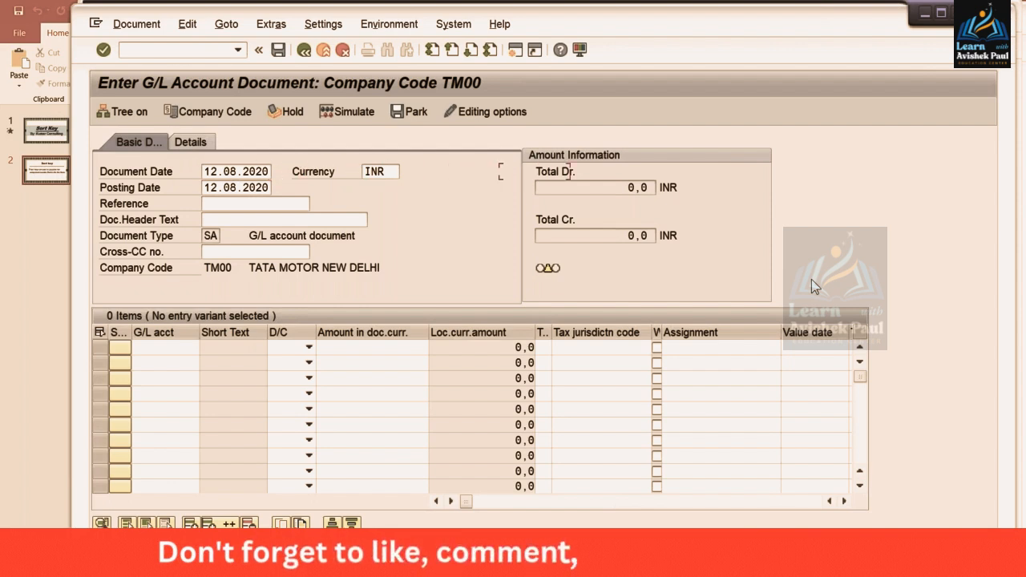
pyautogui.press('Tab')
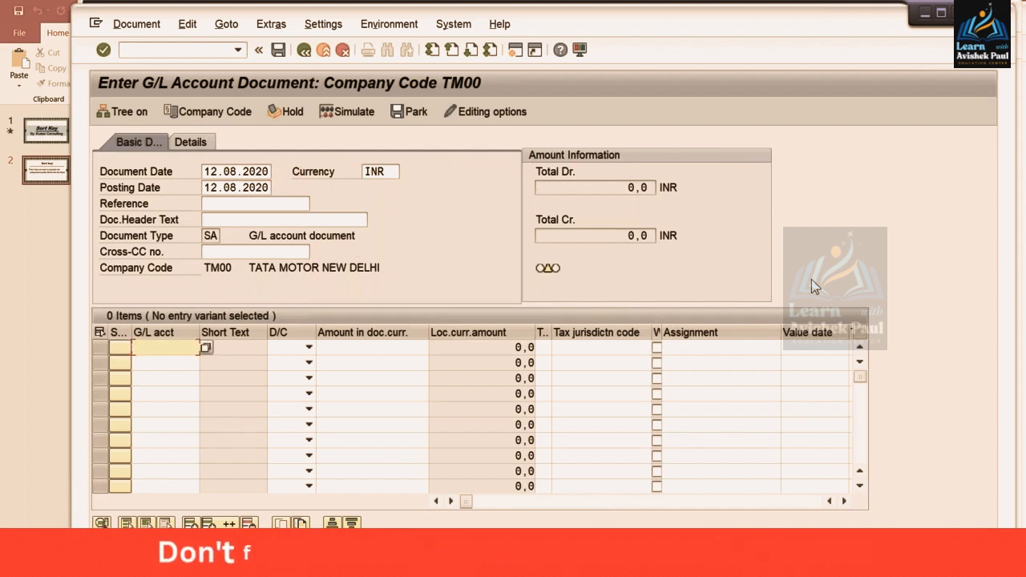
# - Enter the first line item as a credit of 800 to G/L account 1000
pyautogui.write('10')
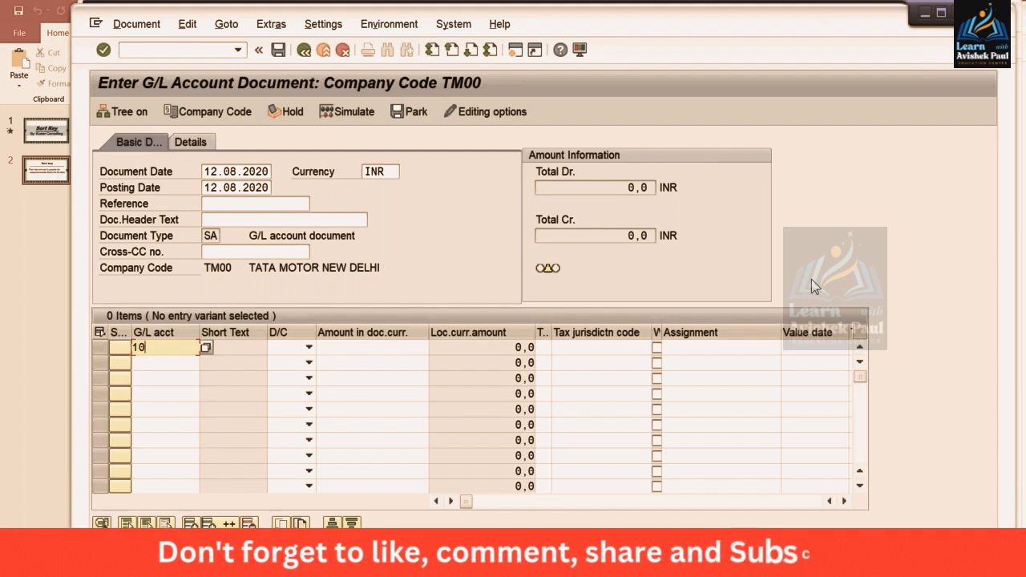
pyautogui.write('00')
pyautogui.press('Tab')
pyautogui.press('c')
pyautogui.press('Tab')
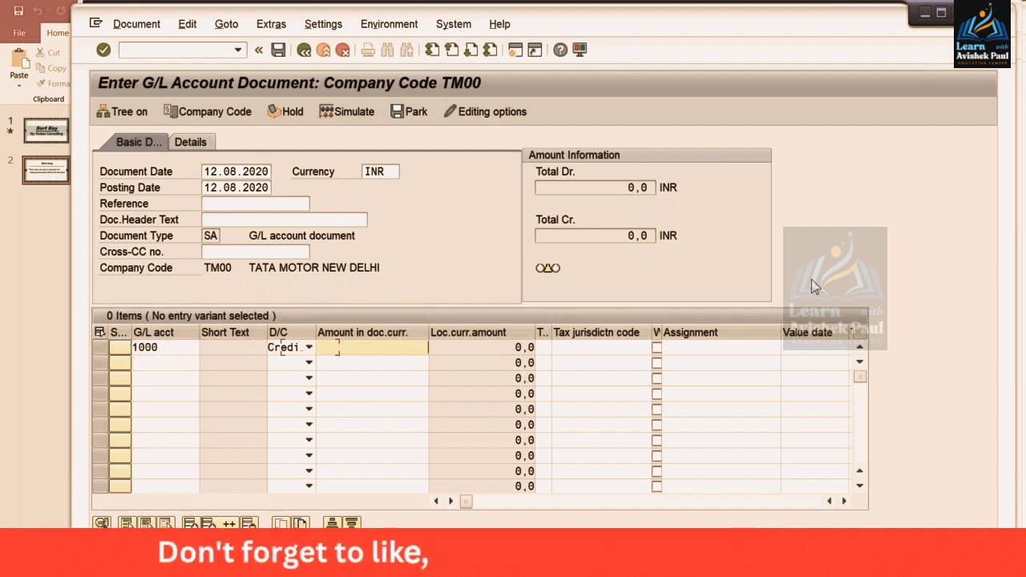
pyautogui.write('800')
pyautogui.press('Return')
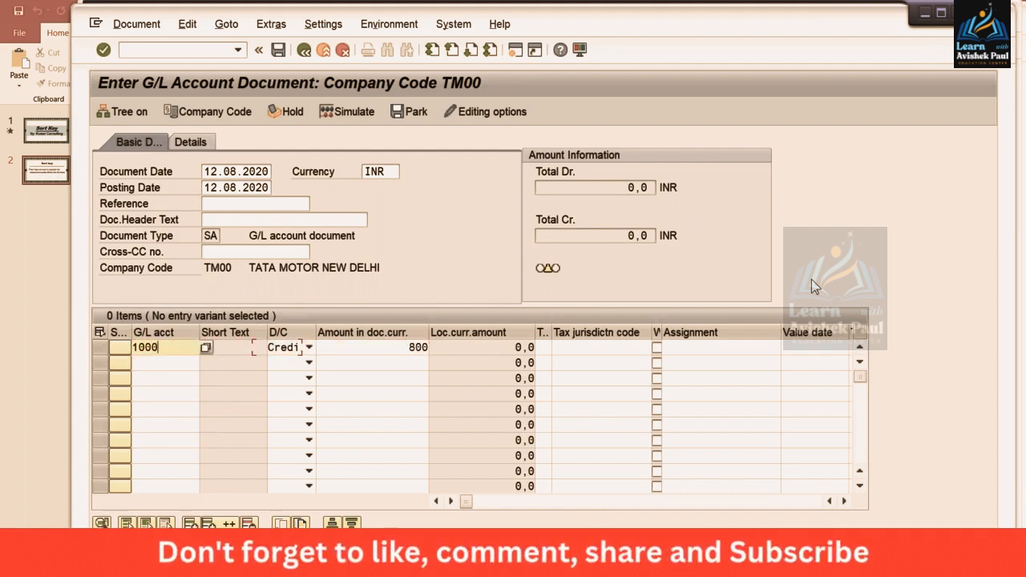
pyautogui.press('Tab')
pyautogui.press('Return')
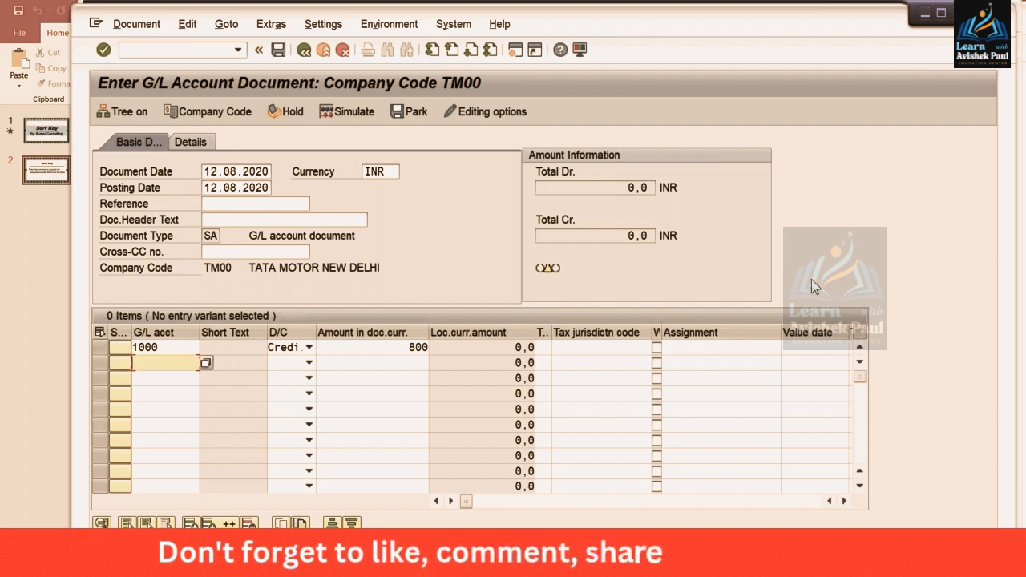
# - Enter the second line item as a debit of 850 to G/L account 4000
pyautogui.write('4000')
pyautogui.press('Tab')
pyautogui.press('d')
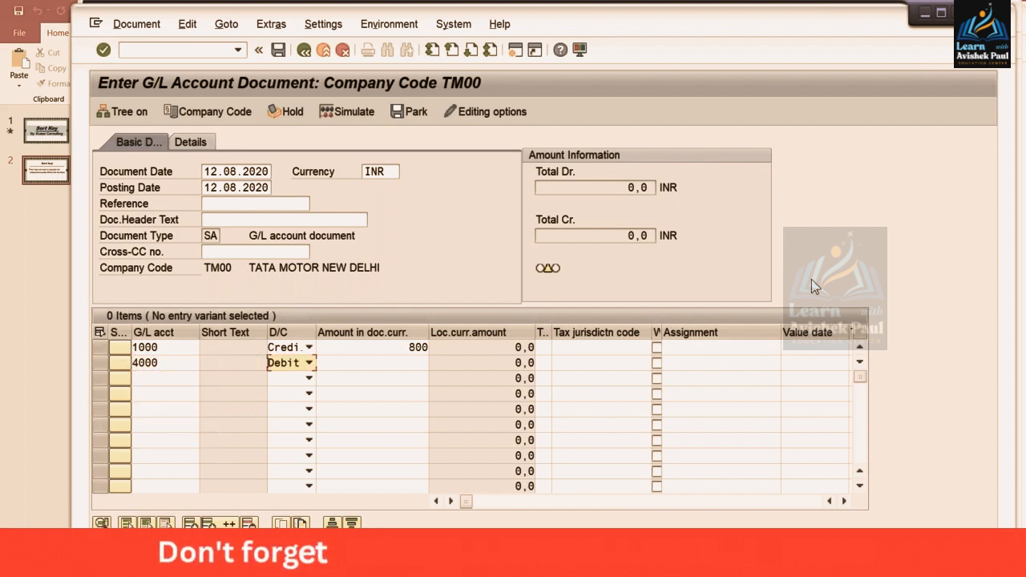
pyautogui.press('Tab')
pyautogui.write('850')
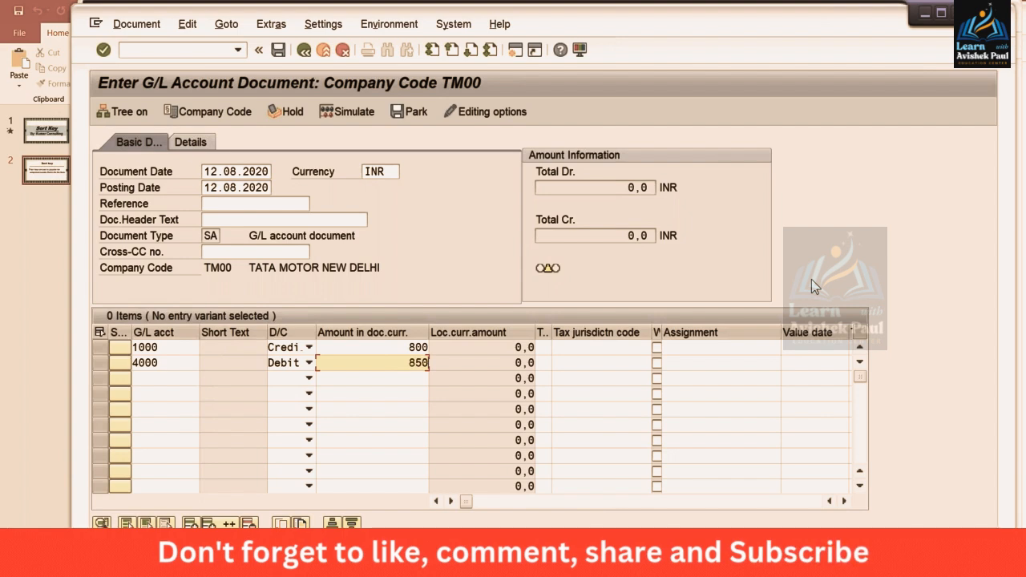
pyautogui.press('Return')
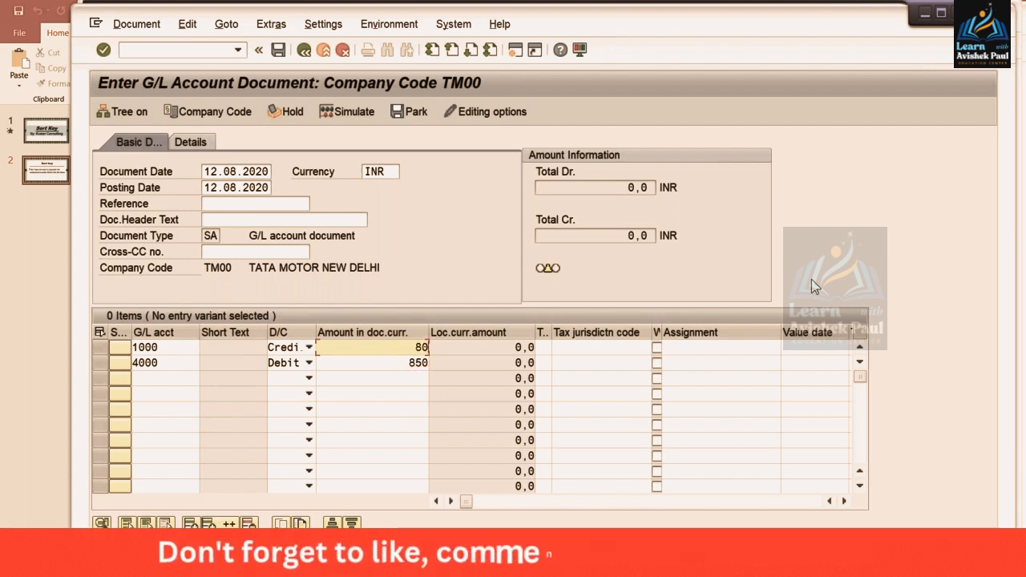
# - Correct the credit amount on the G/L account 1000 line to 850 and validate both line items
pyautogui.press('BackSpace')
pyautogui.write('85')
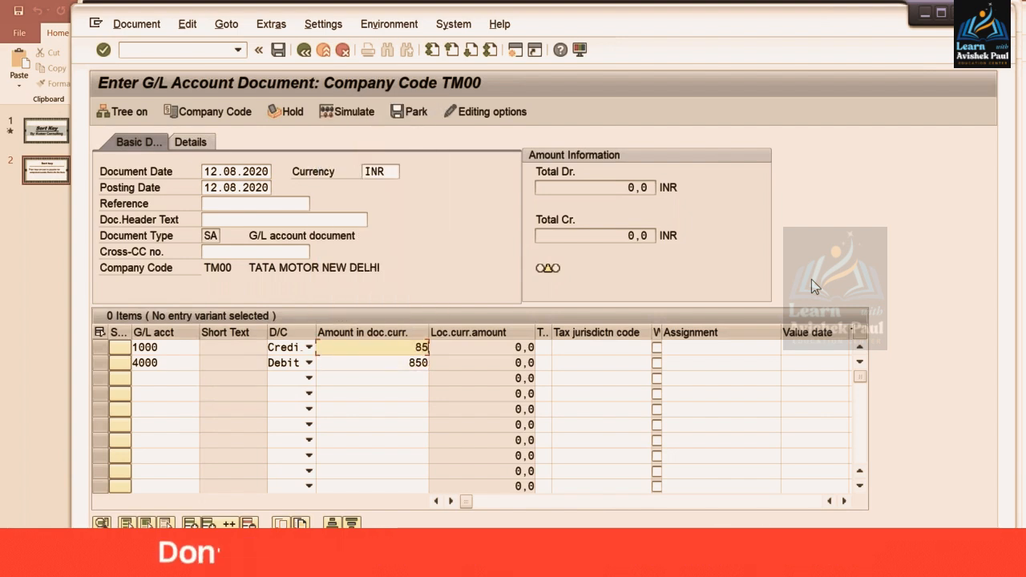
pyautogui.write('0')
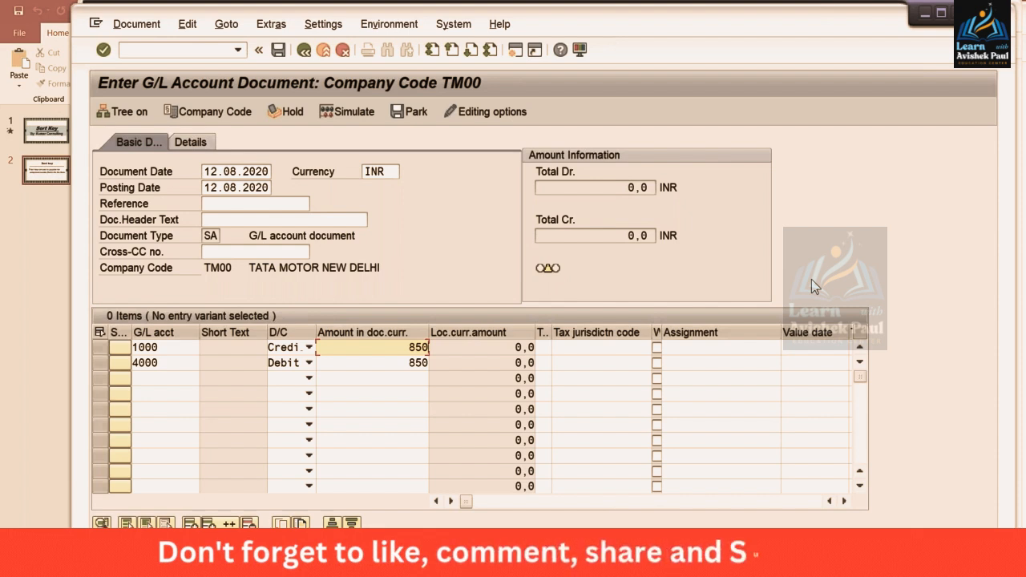
pyautogui.press('Return')
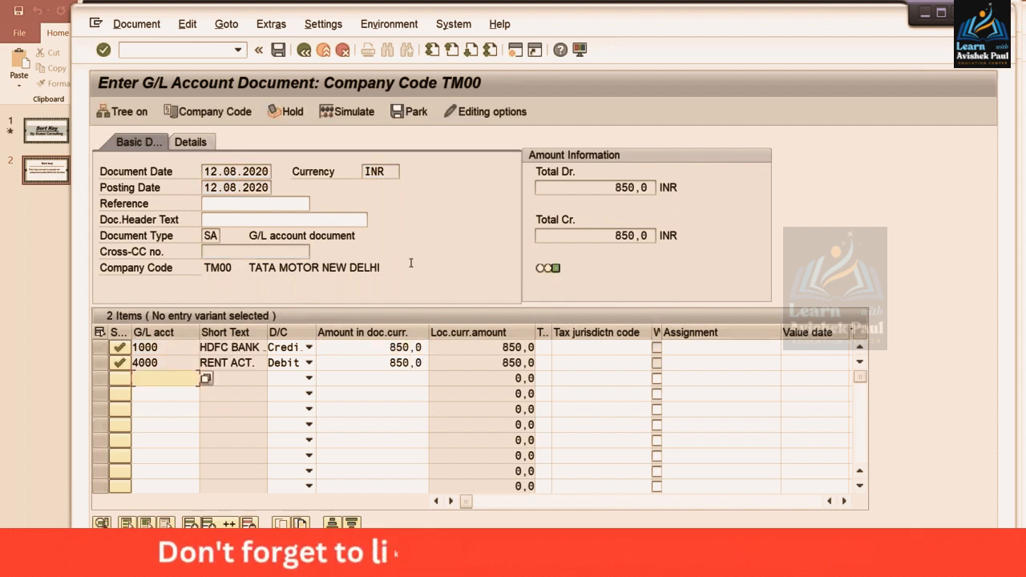
pyautogui.click(364, 348)
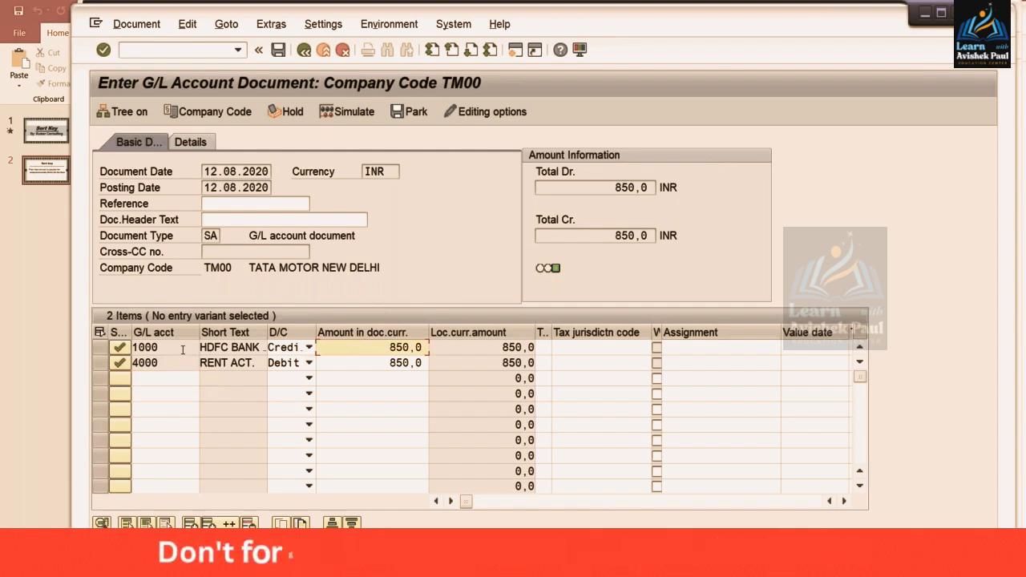
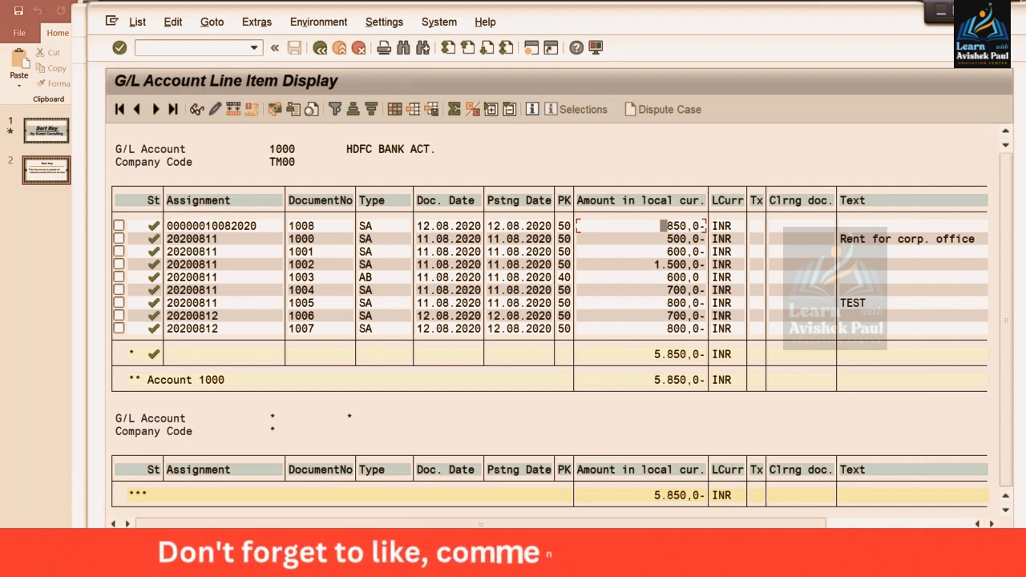
# - Return to the G/L document entry session and set the new document's date to 12.08.2020
pyautogui.moveTo(320, 562)
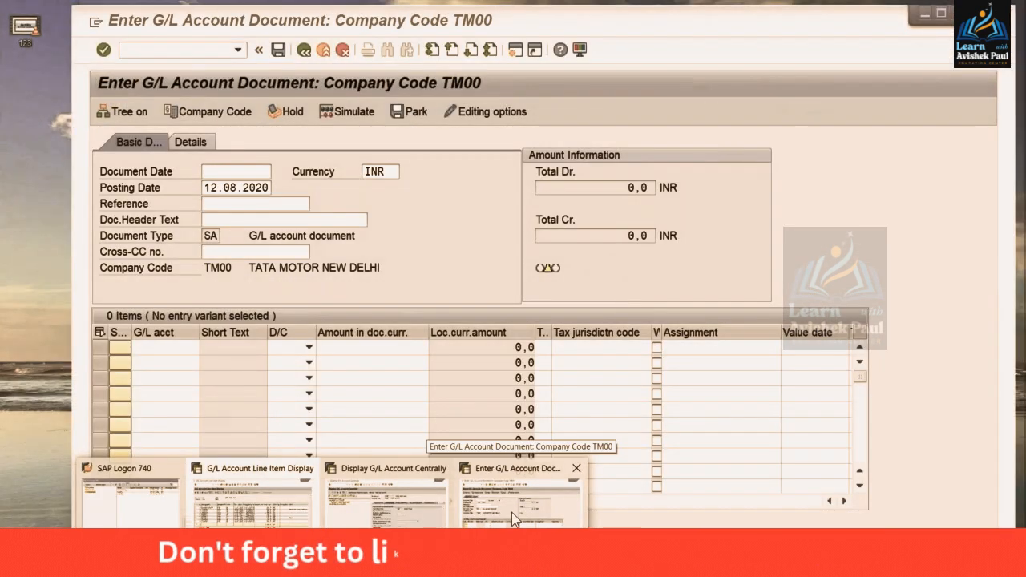
pyautogui.click(511, 512)
pyautogui.click(211, 169)
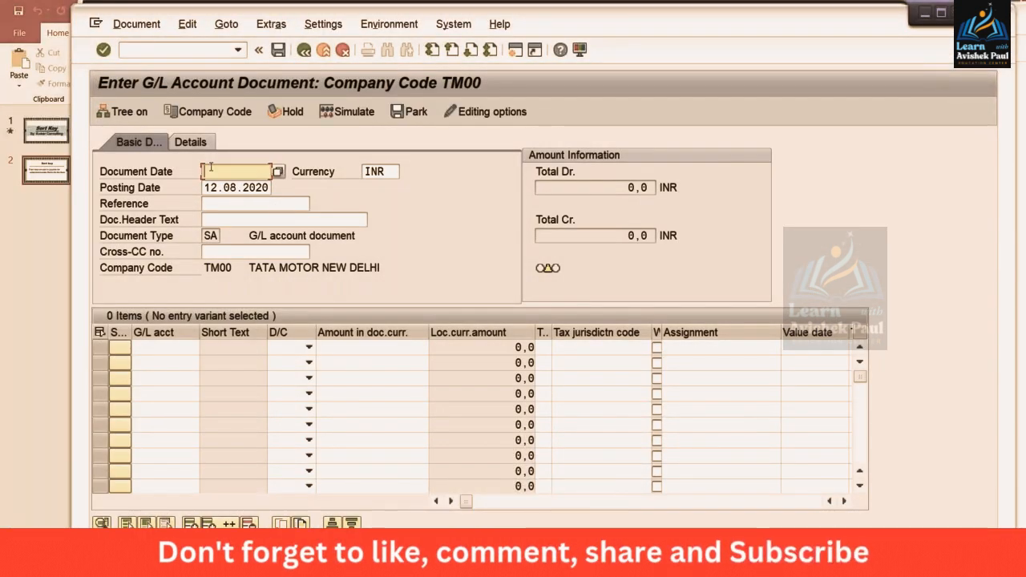
pyautogui.press('Down')
pyautogui.press('Return')
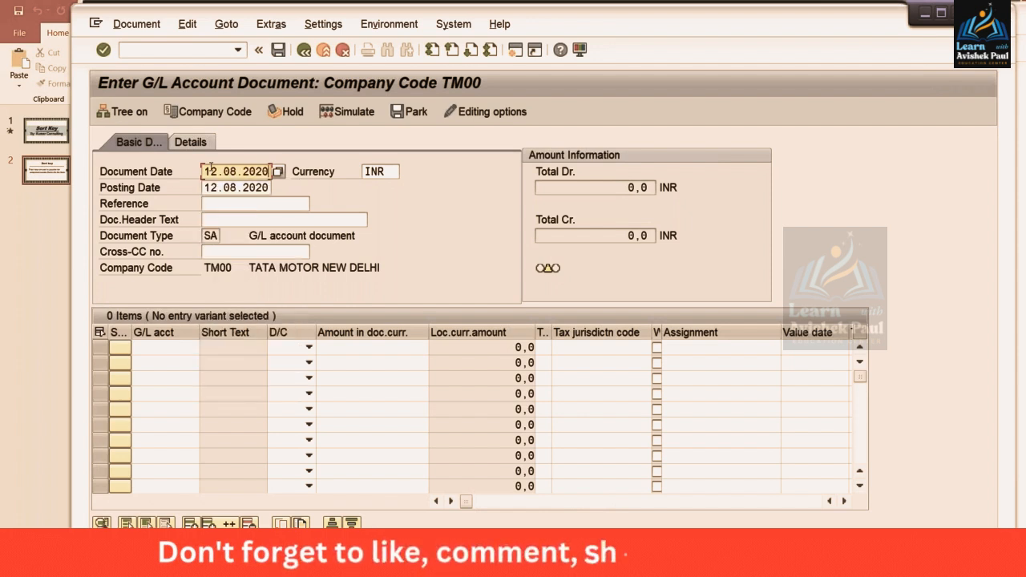
pyautogui.press('Return')
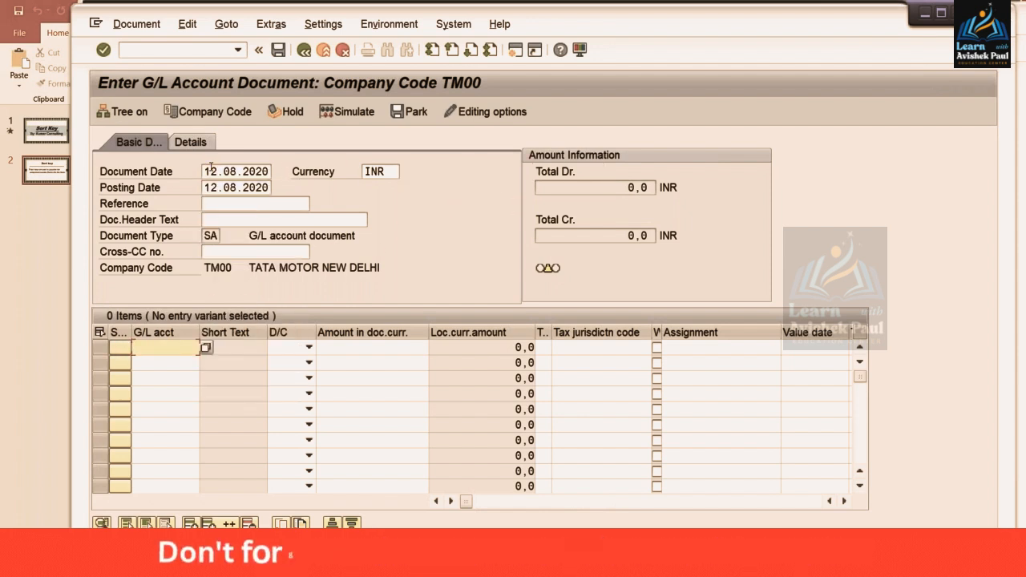
# - Enter the first line item as a credit of 899 to G/L account 1000
pyautogui.write('1')
pyautogui.press('Down')
pyautogui.press('Return')
pyautogui.press('Tab')
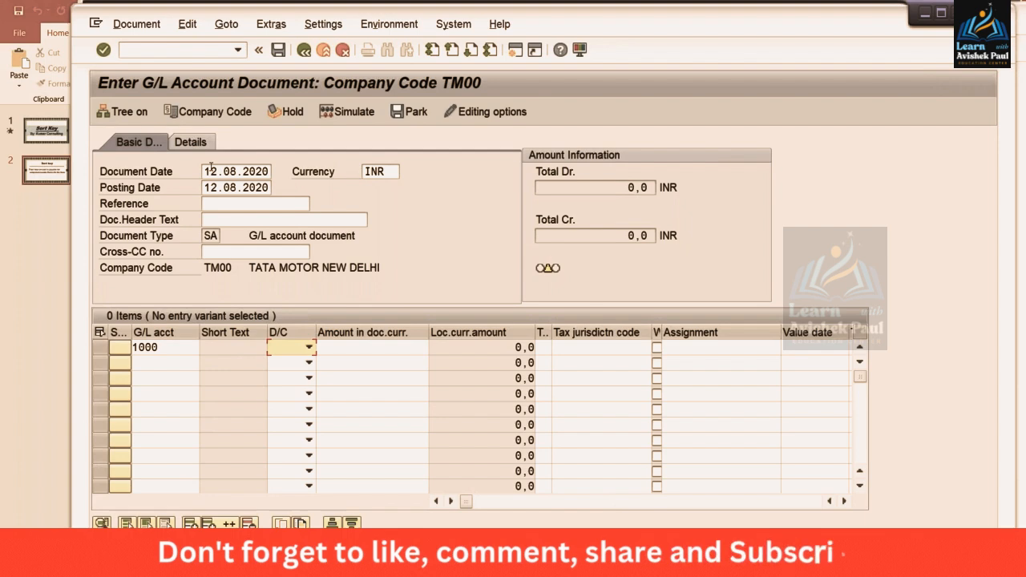
pyautogui.press('c')
pyautogui.press('Tab')
pyautogui.write('89')
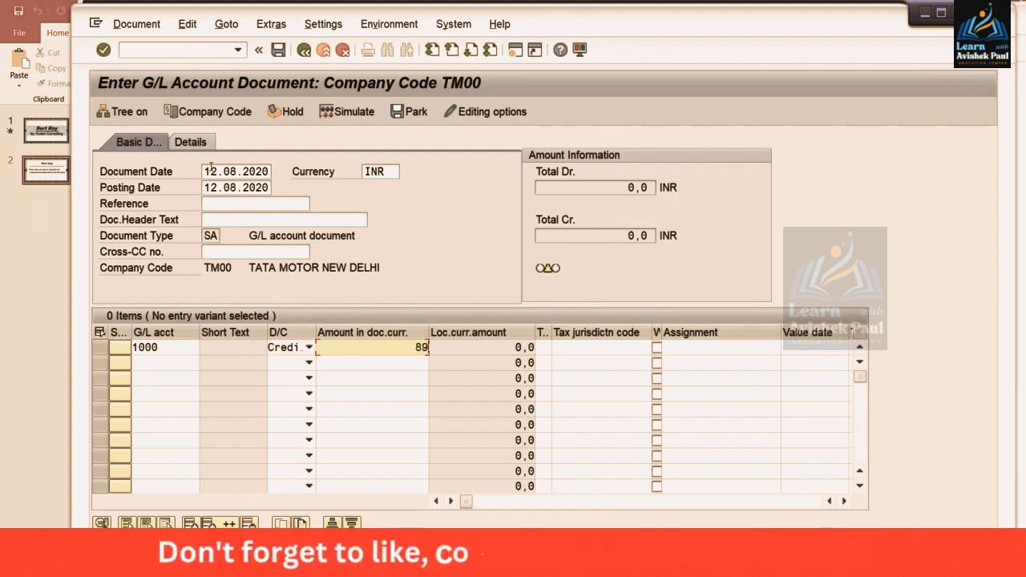
pyautogui.write('9')
pyautogui.press('Return')
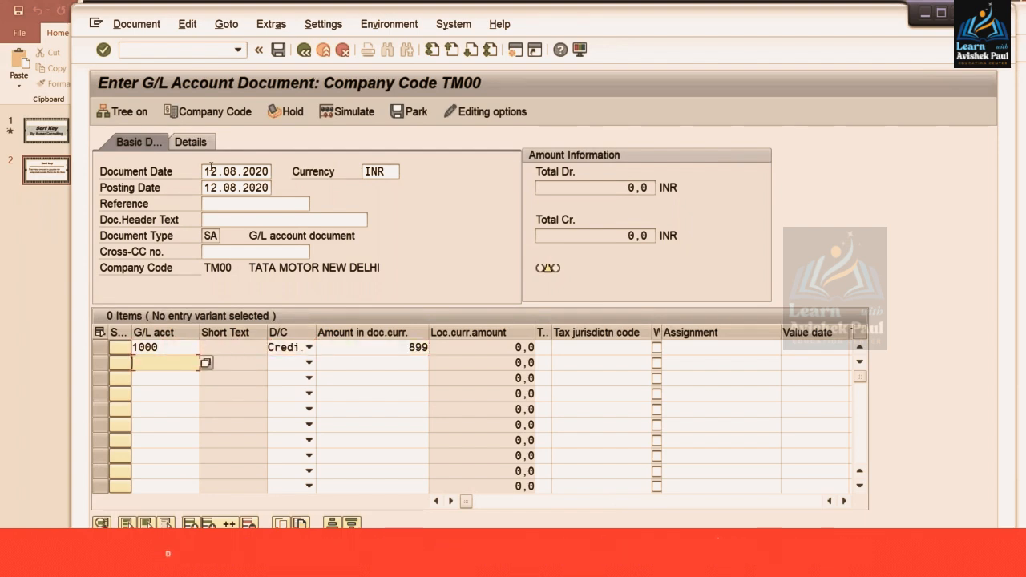
# - Enter the second line item as a debit of 899 to G/L account 4000
pyautogui.write('4000')
pyautogui.press('Tab')
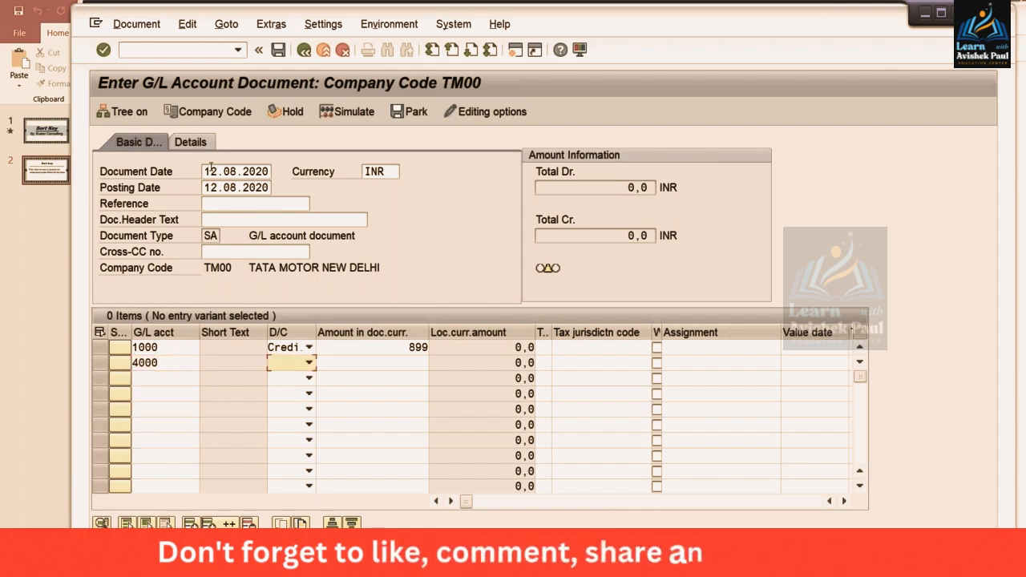
pyautogui.press('Down')
pyautogui.press('Tab')
pyautogui.write('899')
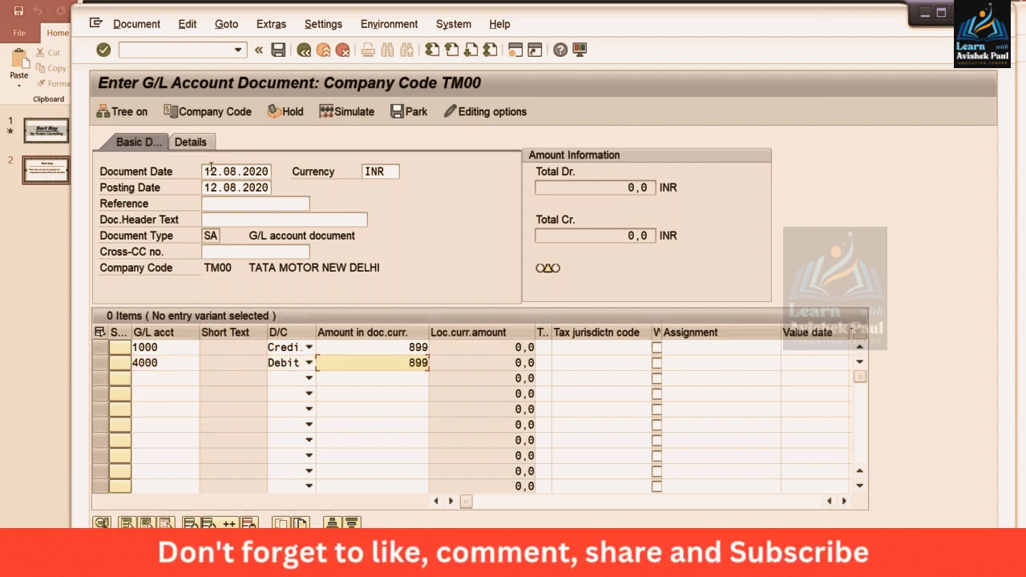
# - Enter TEST as the assignment on the G/L account 1000 line and post the document
pyautogui.click(693, 347)
pyautogui.write('T')
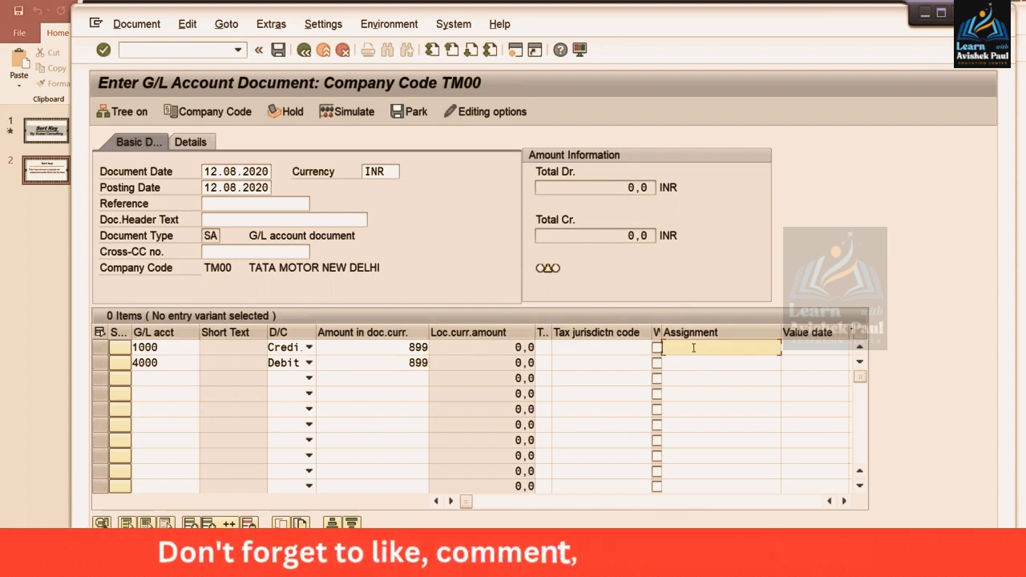
pyautogui.write('EST')
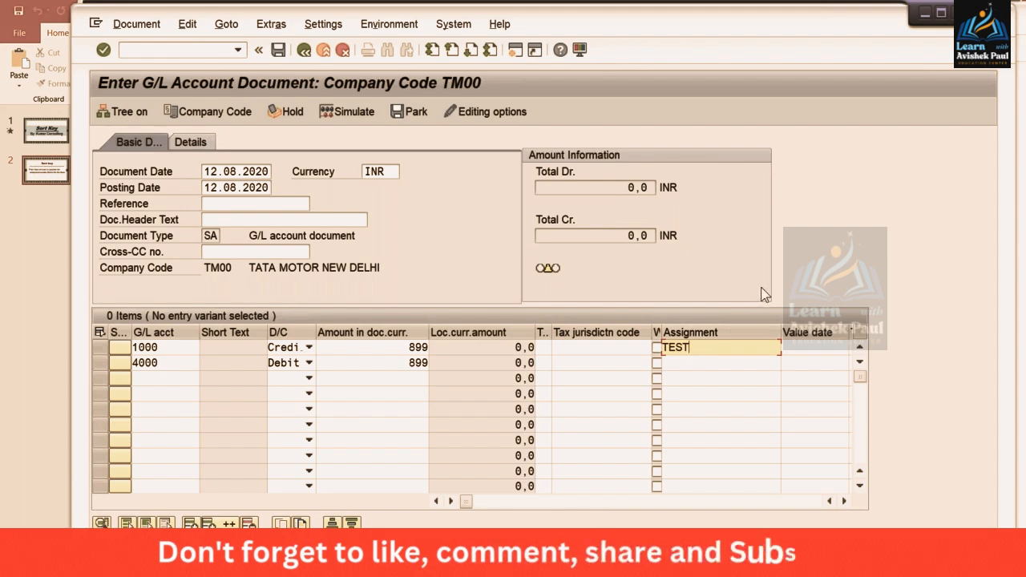
pyautogui.press('Return')
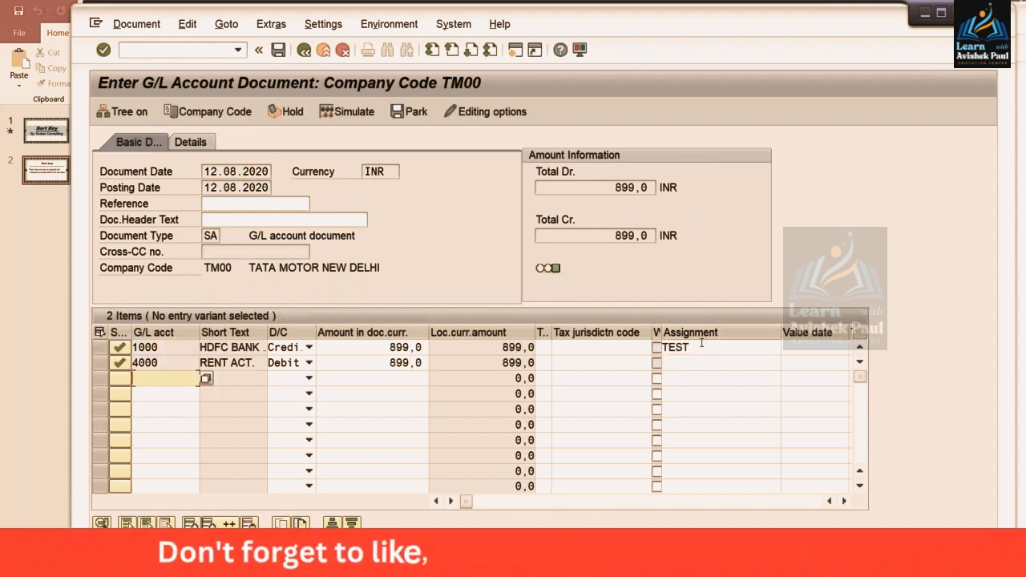
pyautogui.click(701, 347)
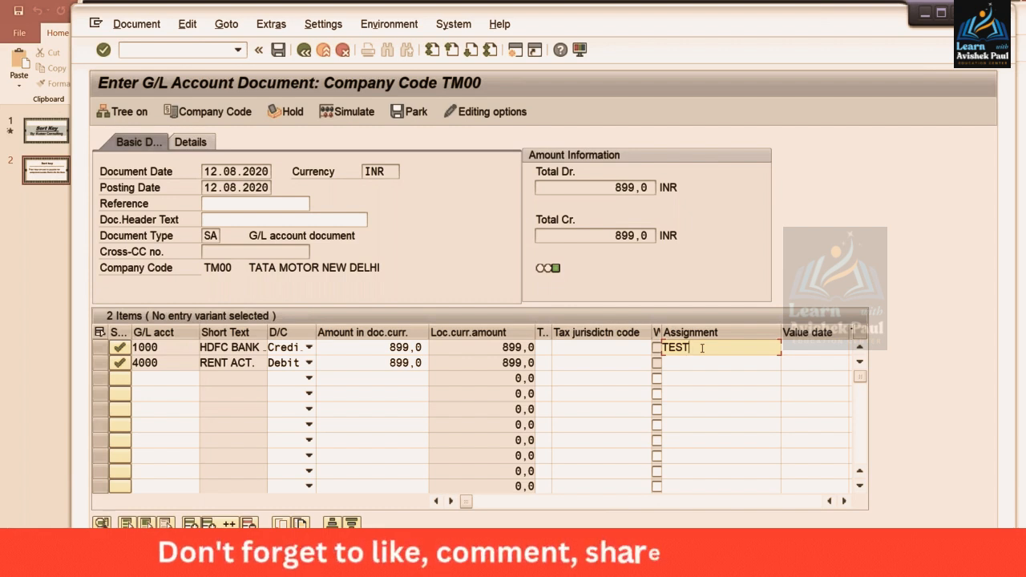
pyautogui.hotkey('ctrl', 's')
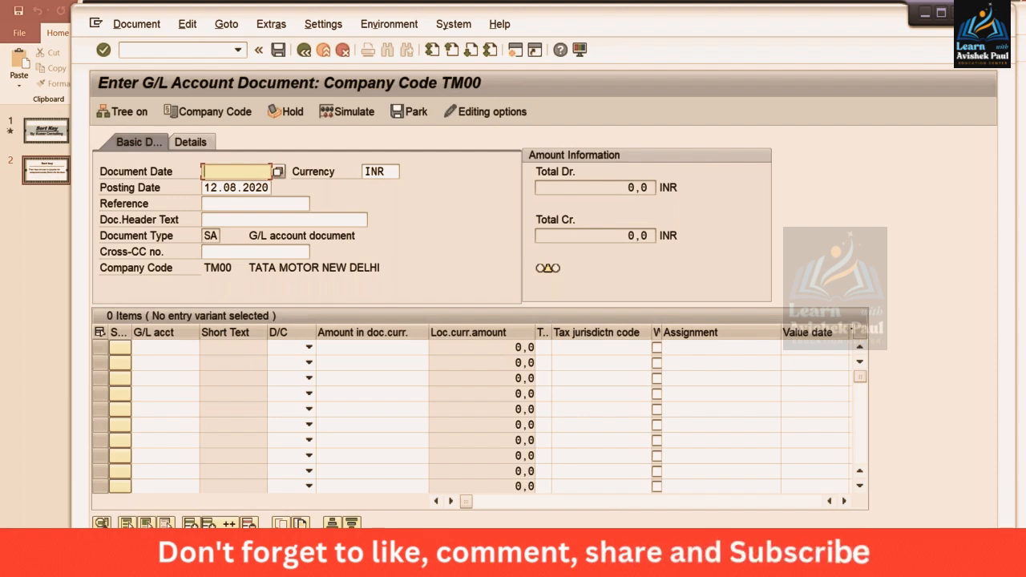
# - Refresh the line item display of G/L account 1000 and compare the Assignment values of documents 1008 and 1009
pyautogui.click(253, 498)
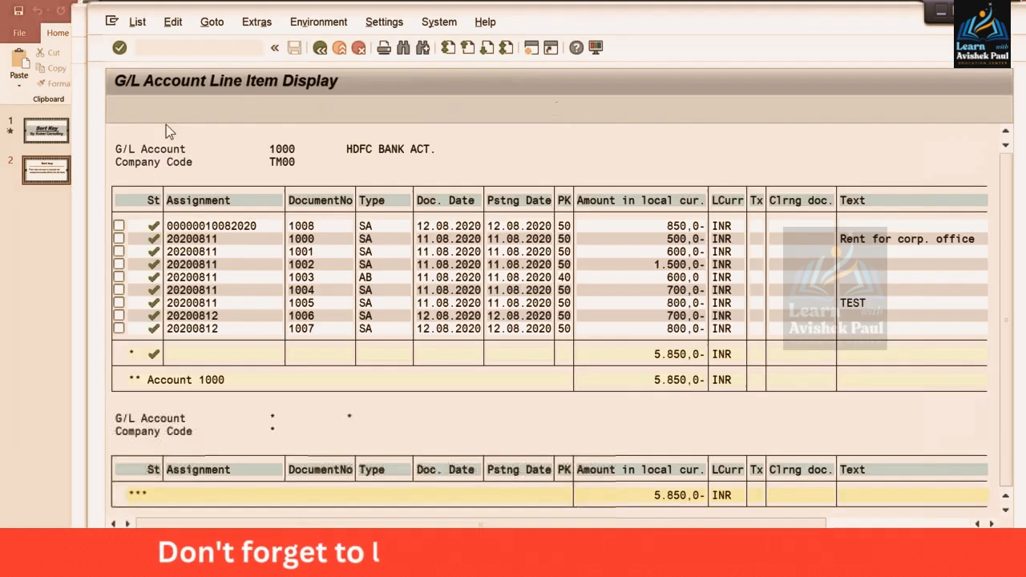
pyautogui.click(138, 29)
pyautogui.click(144, 62)
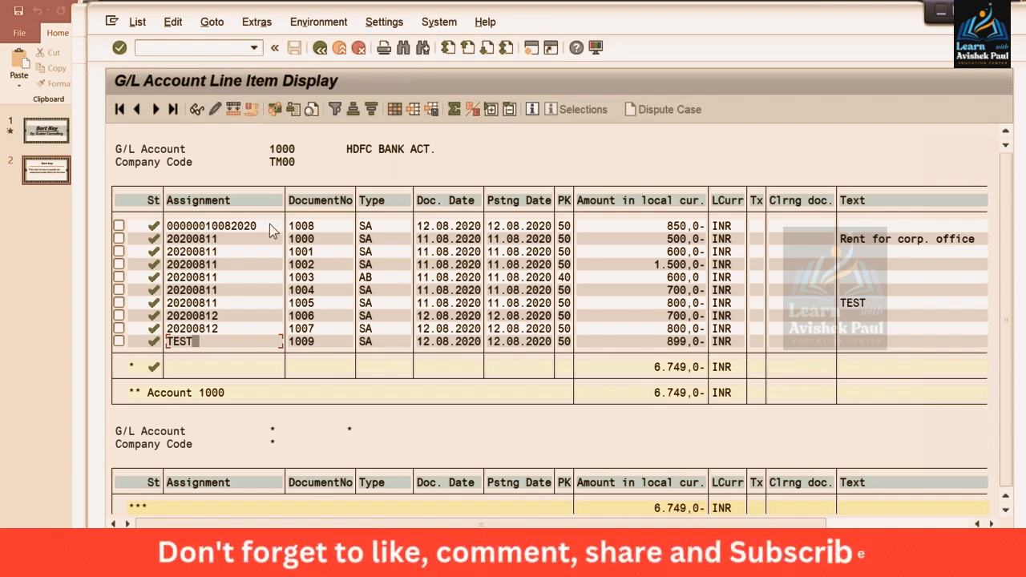
pyautogui.click(227, 228)
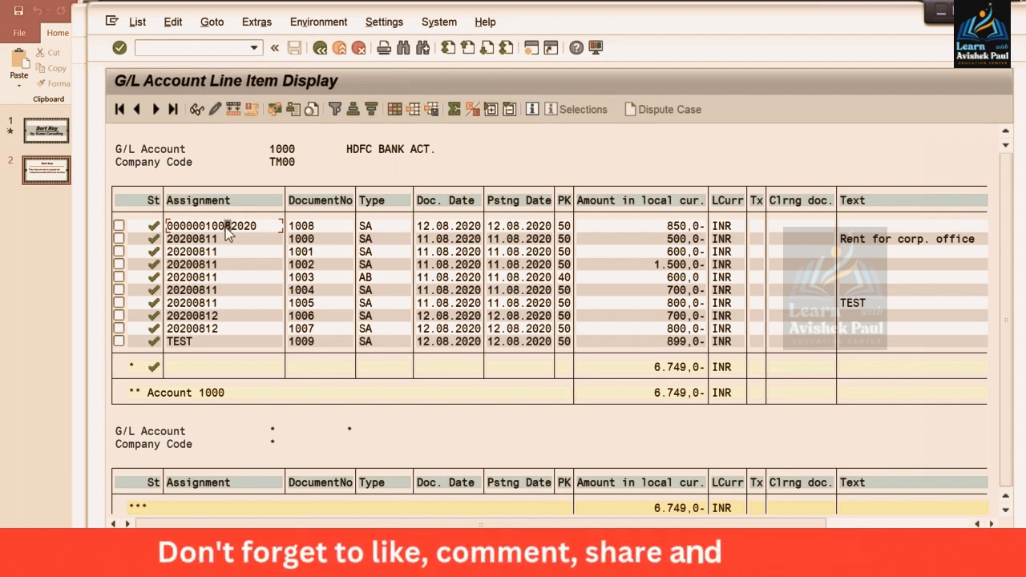
pyautogui.click(263, 226)
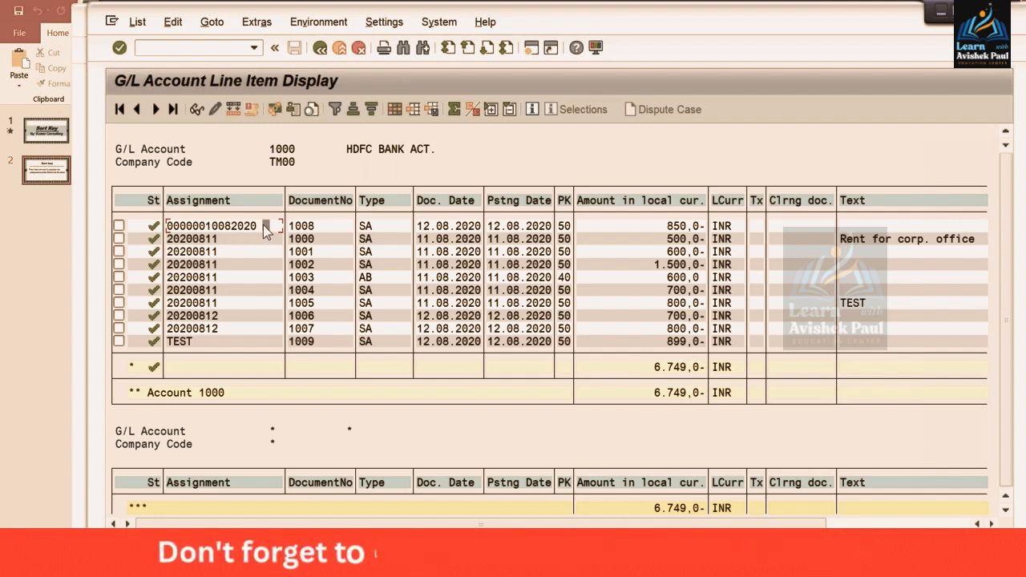